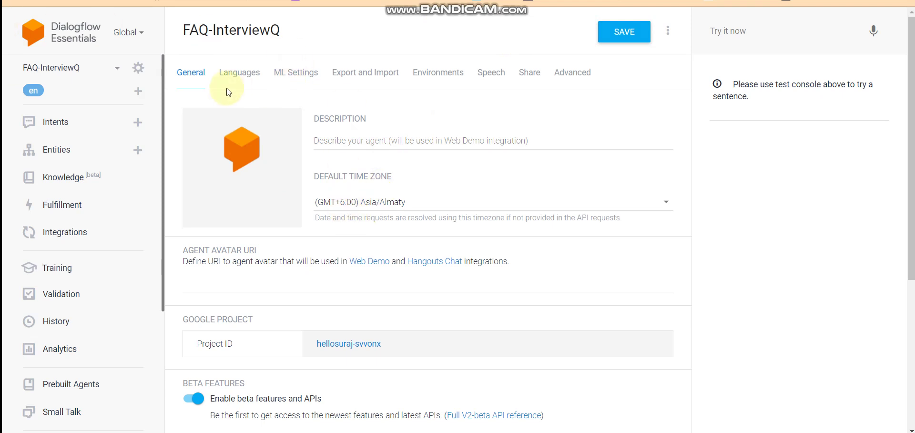
# Step: Review the agent's additional language options and its machine learning settings
pyautogui.click(241, 75)
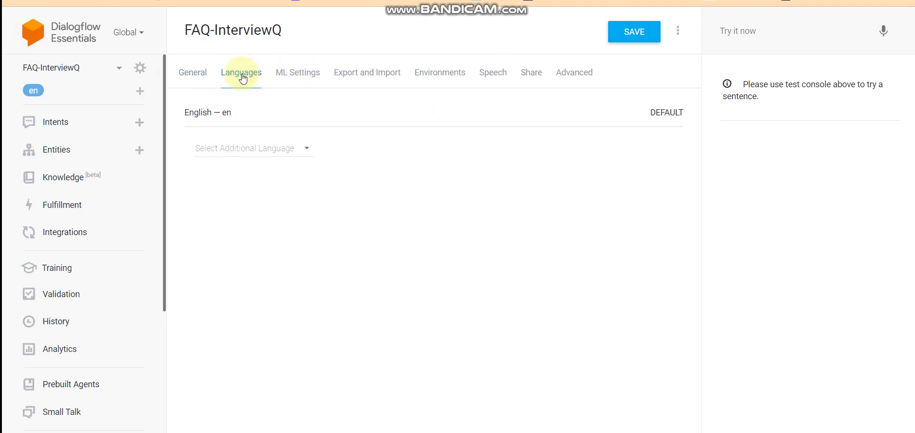
pyautogui.click(303, 149)
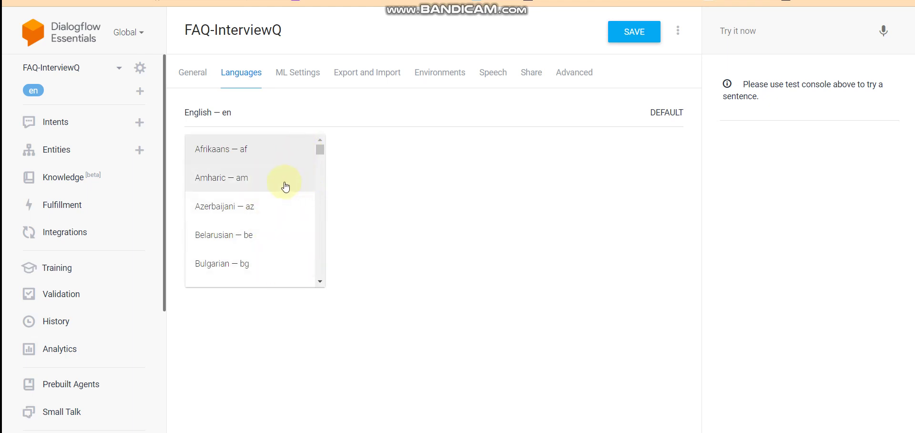
pyautogui.click(304, 78)
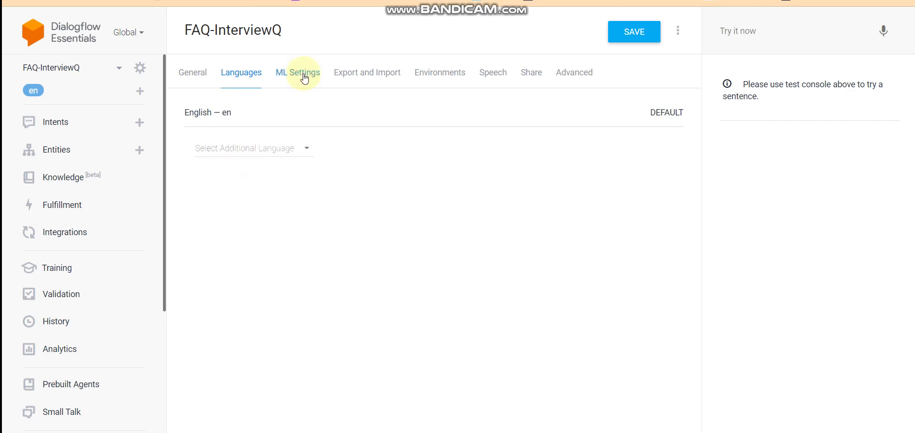
pyautogui.click(303, 77)
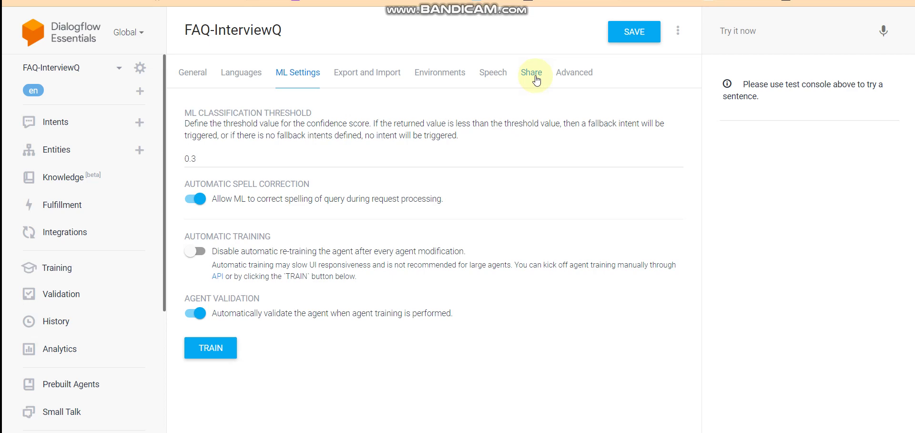
# Step: Open the Default Fallback Intent and review its training phrases, action and text responses
pyautogui.click(55, 128)
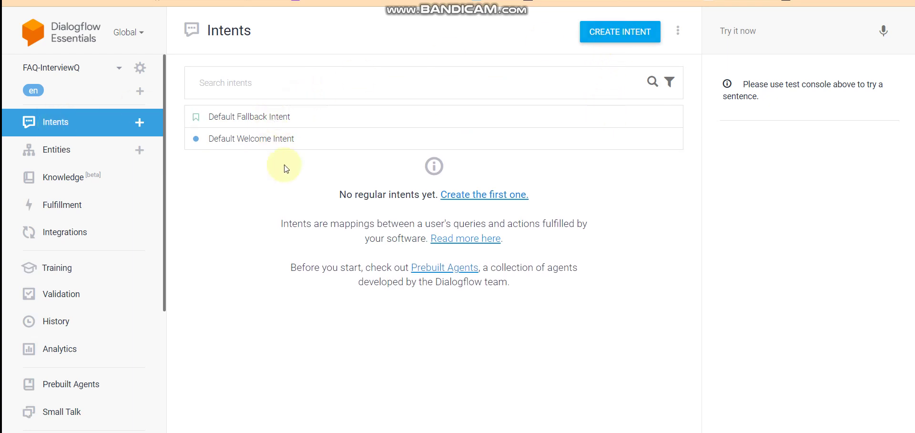
pyautogui.click(284, 122)
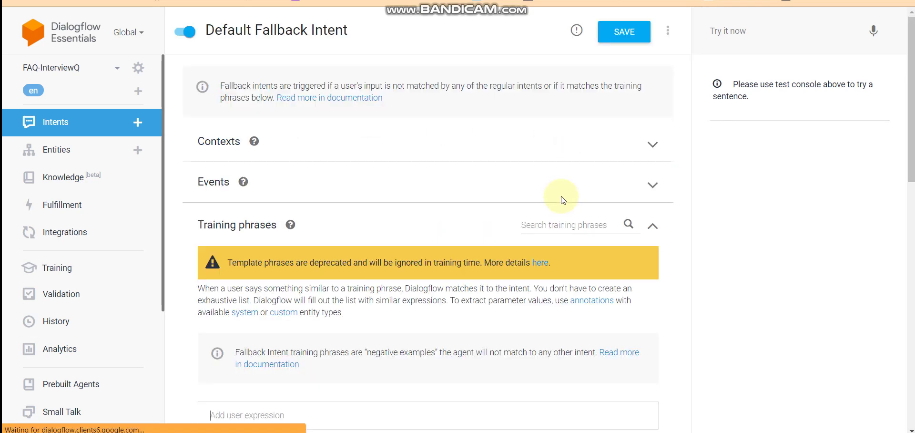
pyautogui.scroll(-2, 557, 207)
pyautogui.scroll(-4, 557, 207)
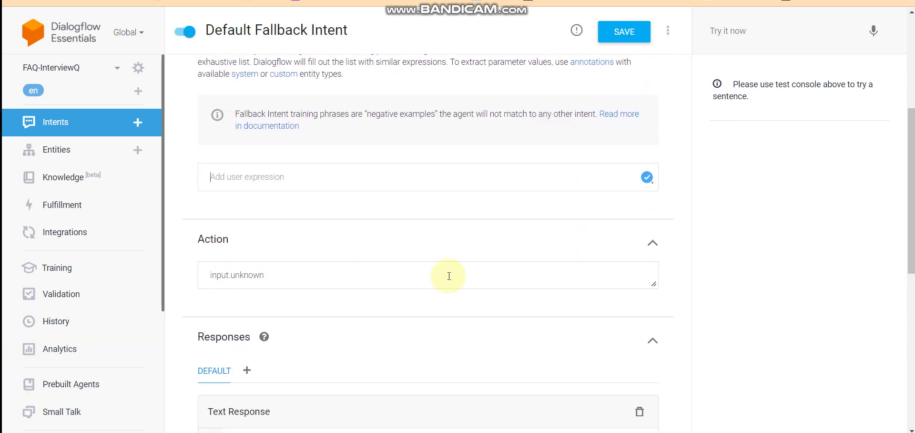
pyautogui.scroll(-6, 664, 164)
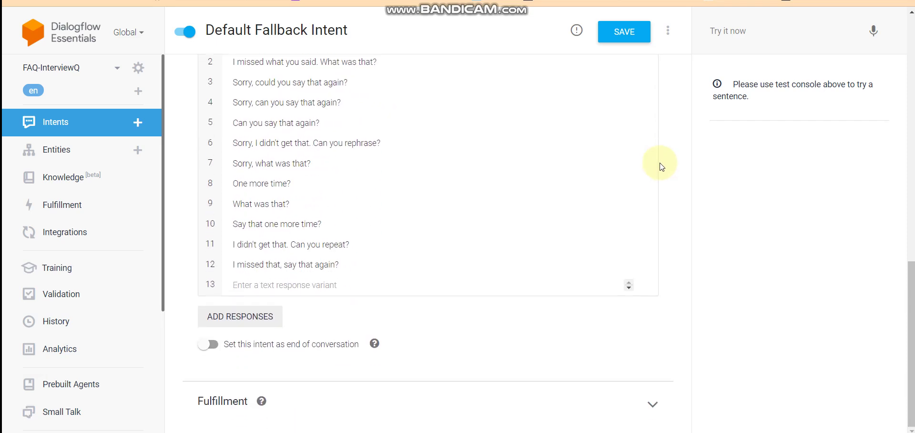
pyautogui.scroll(2, 365, 217)
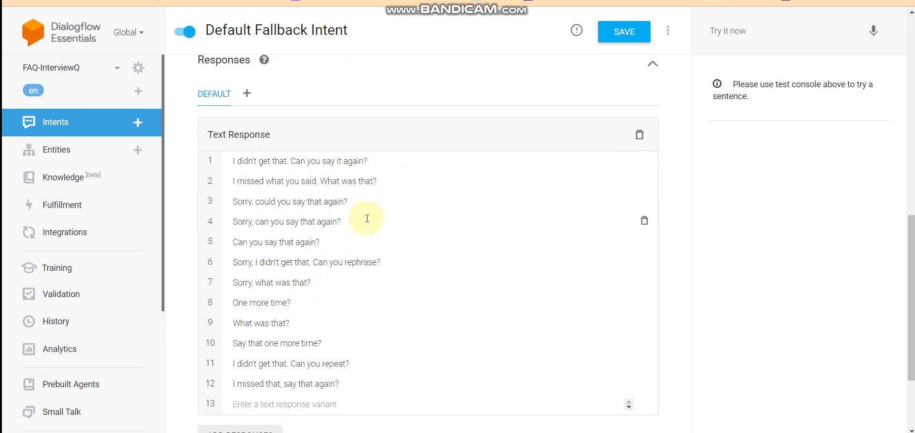
pyautogui.scroll(-2, 367, 219)
pyautogui.scroll(3, 370, 221)
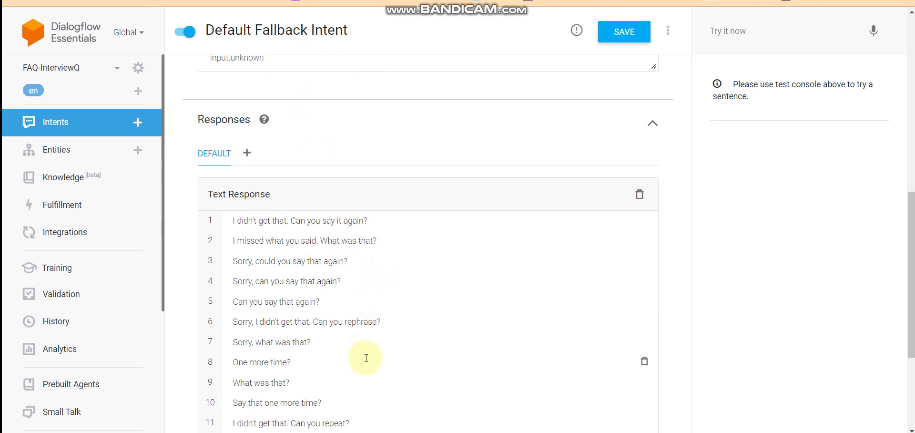
pyautogui.scroll(-2, 377, 330)
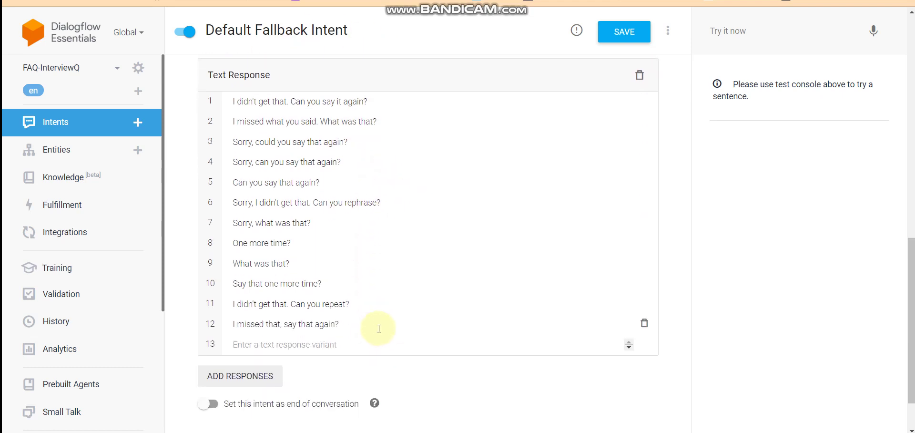
# Step: Open the Default Welcome Intent and review its training phrases, action and default text response
pyautogui.click(75, 132)
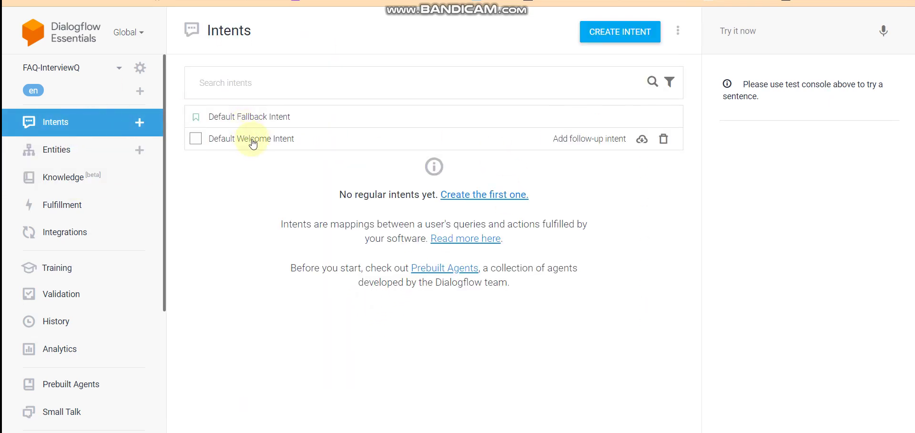
pyautogui.click(254, 141)
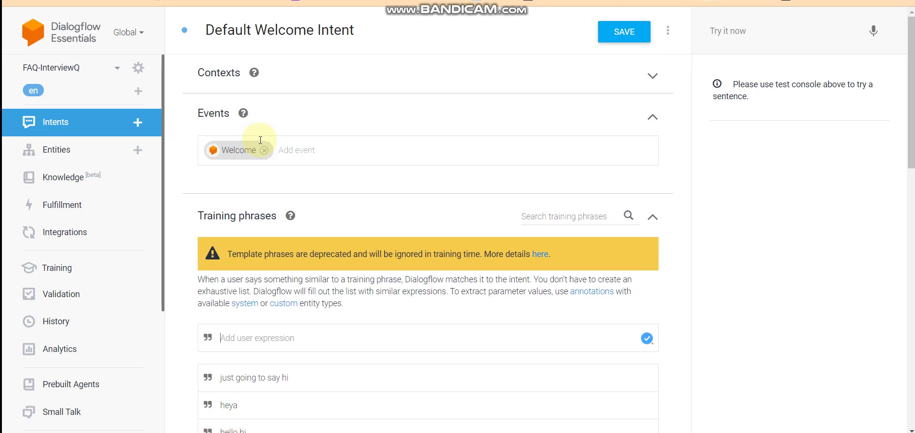
pyautogui.scroll(-3, 466, 174)
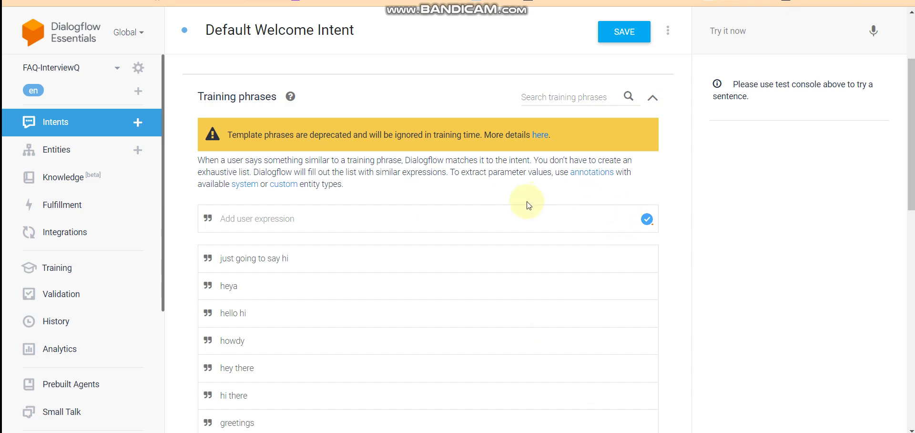
pyautogui.scroll(-2, 528, 204)
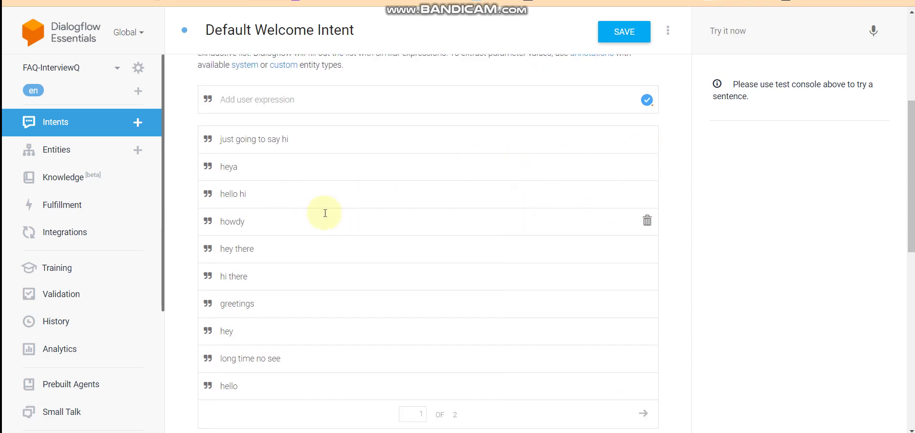
pyautogui.scroll(-3, 334, 213)
pyautogui.scroll(-5, 343, 216)
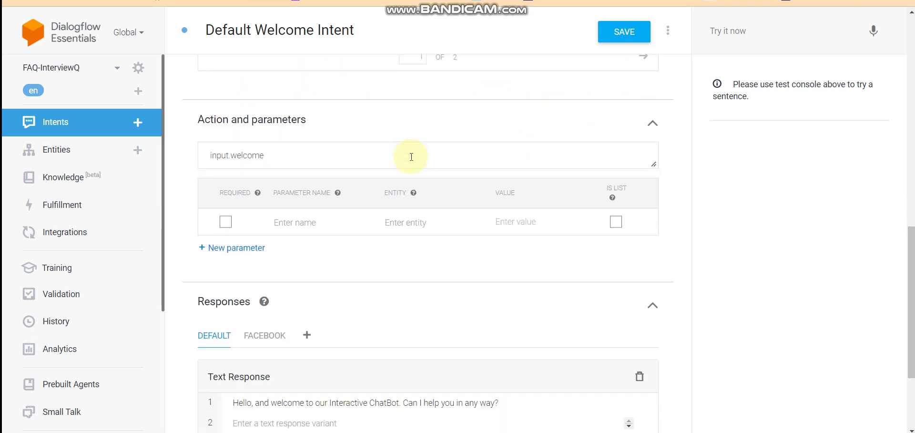
pyautogui.scroll(-3, 411, 157)
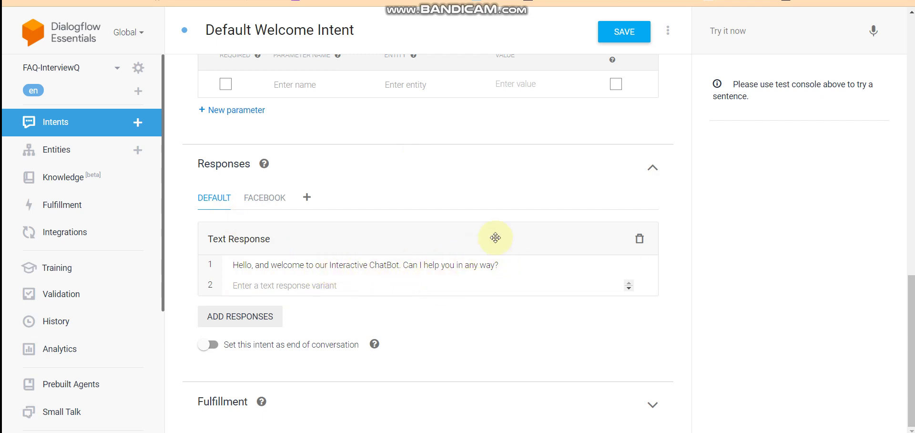
pyautogui.scroll(2, 454, 221)
pyautogui.scroll(-2, 458, 201)
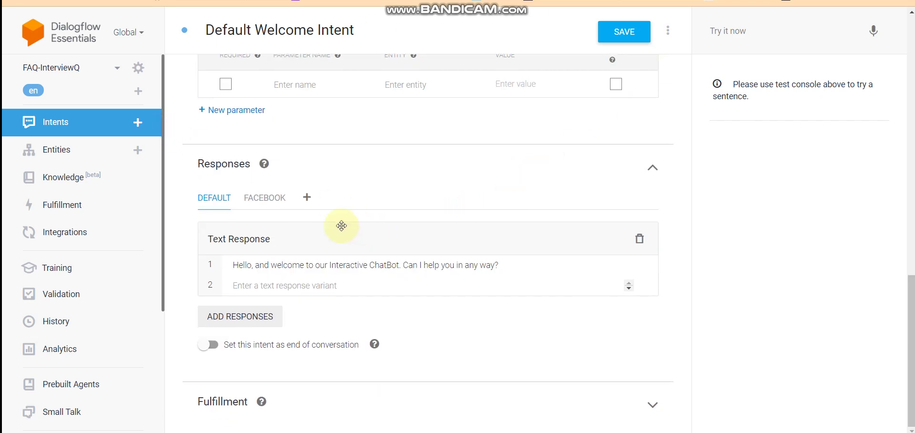
# Step: Look through the platforms that can be added to the welcome intent's responses, without adding one
pyautogui.click(307, 197)
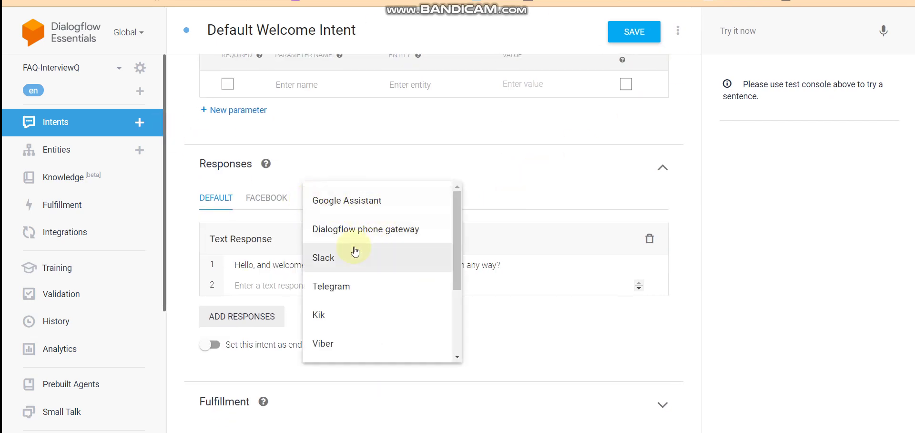
pyautogui.scroll(-2, 406, 267)
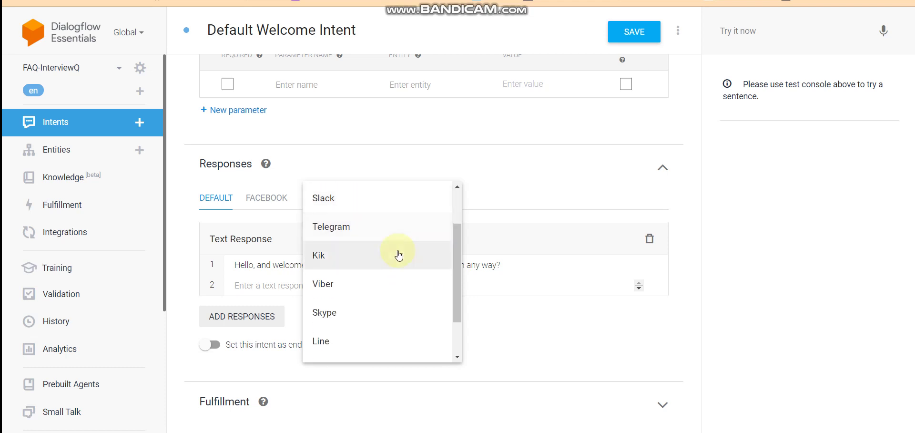
pyautogui.scroll(-1, 397, 315)
pyautogui.scroll(-2, 397, 314)
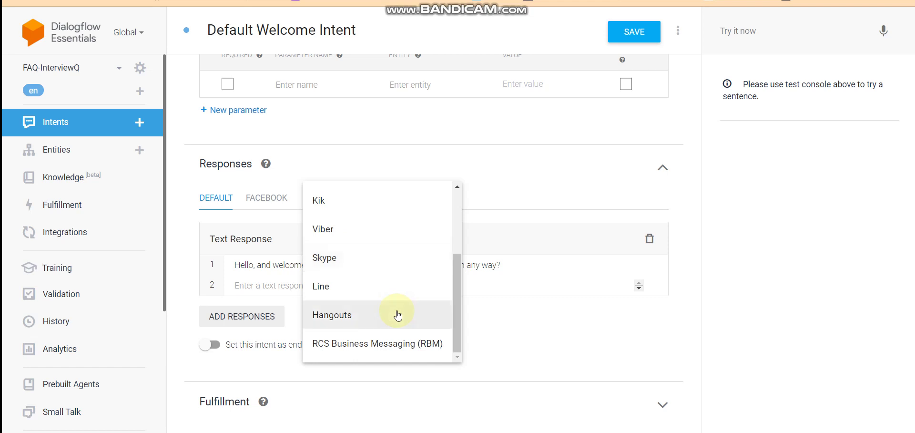
pyautogui.scroll(5, 396, 312)
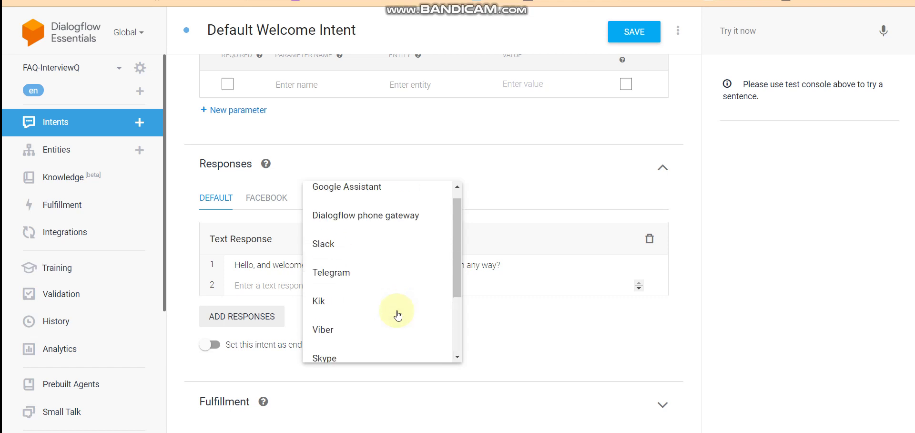
pyautogui.click(60, 151)
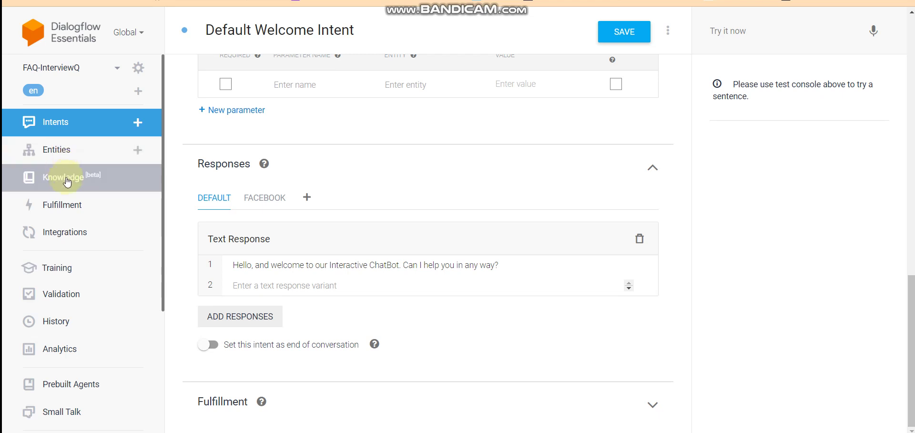
# Step: Save the Default Welcome Intent and dismiss the notification
pyautogui.click(620, 35)
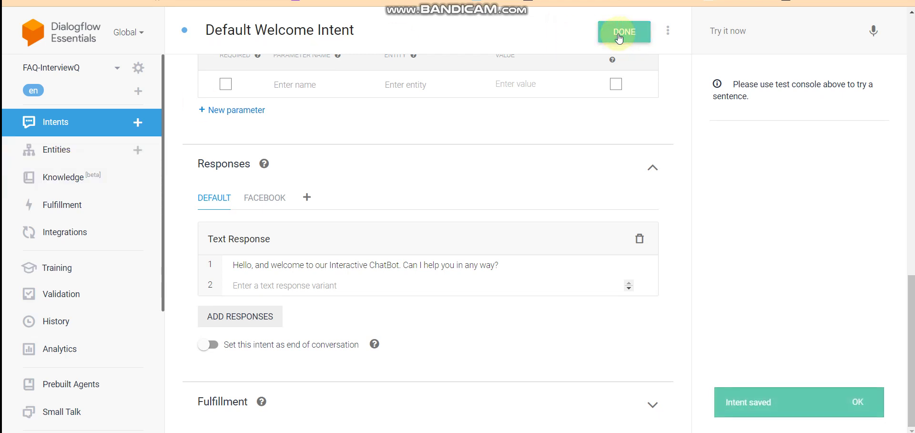
pyautogui.click(857, 401)
# Step: Open the angular doct document in the Angular faq knowledge base and read through its question and answer entries
pyautogui.click(55, 177)
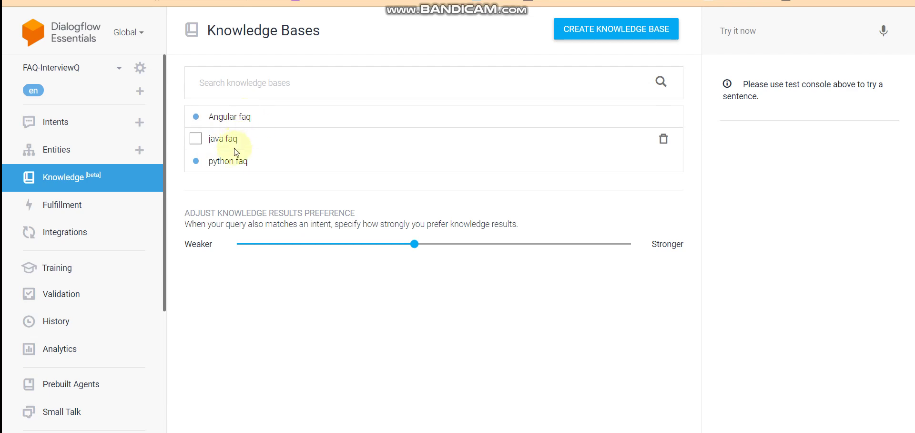
pyautogui.click(225, 118)
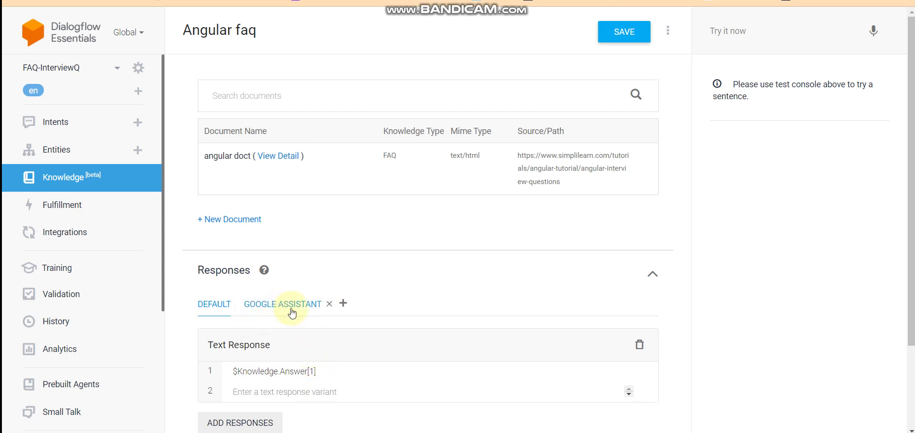
pyautogui.click(295, 157)
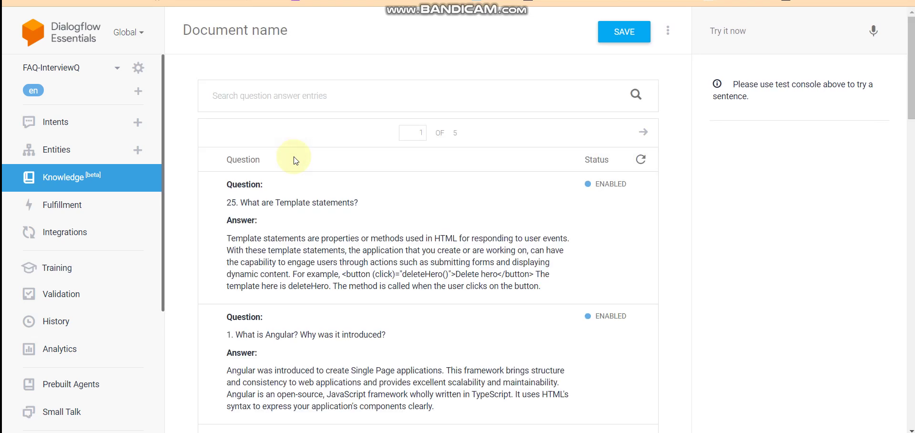
pyautogui.scroll(-10, 389, 228)
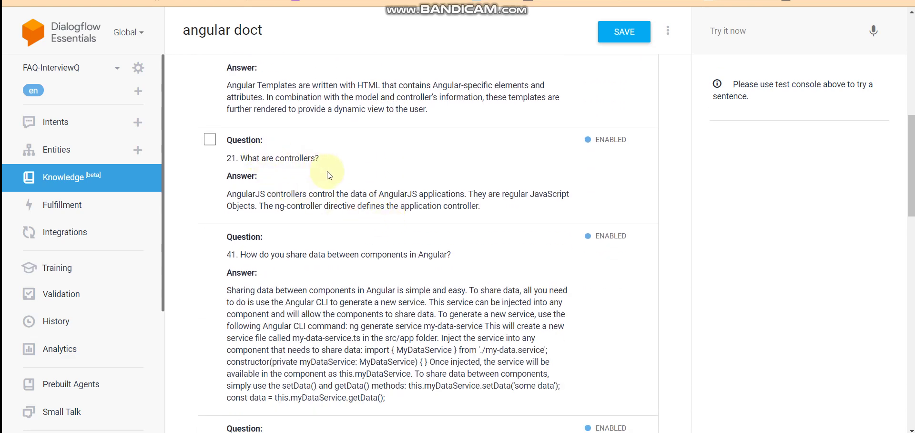
pyautogui.scroll(-5, 328, 176)
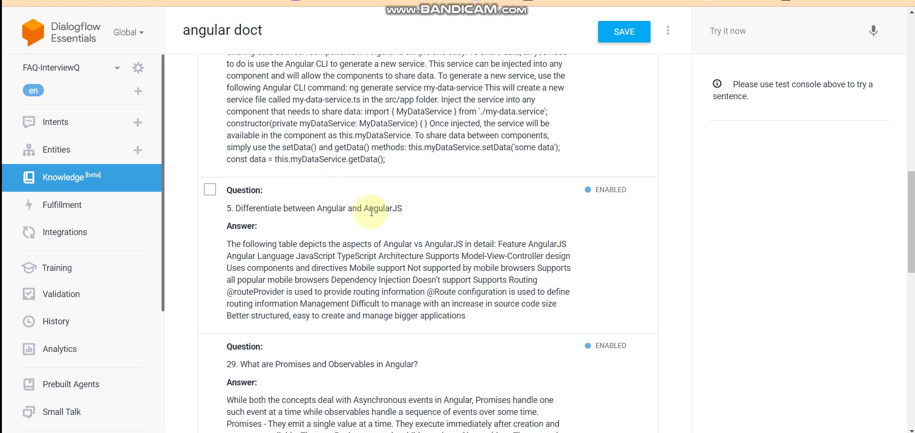
pyautogui.scroll(-4, 413, 228)
pyautogui.scroll(-3, 413, 227)
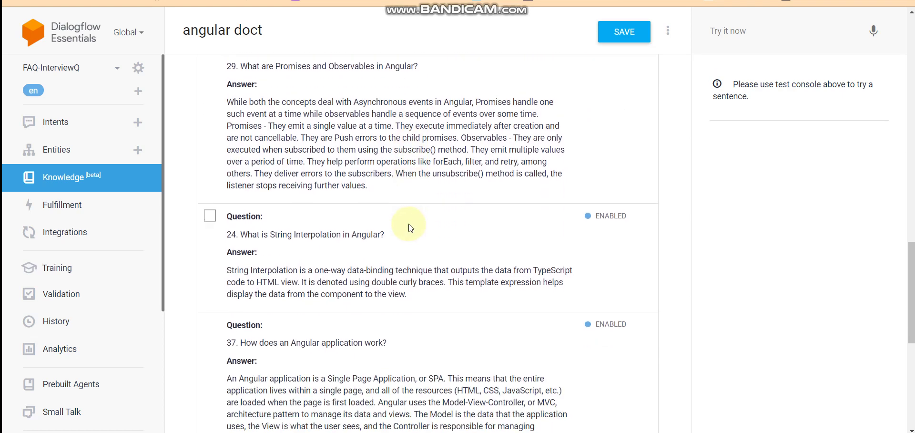
pyautogui.scroll(-7, 411, 227)
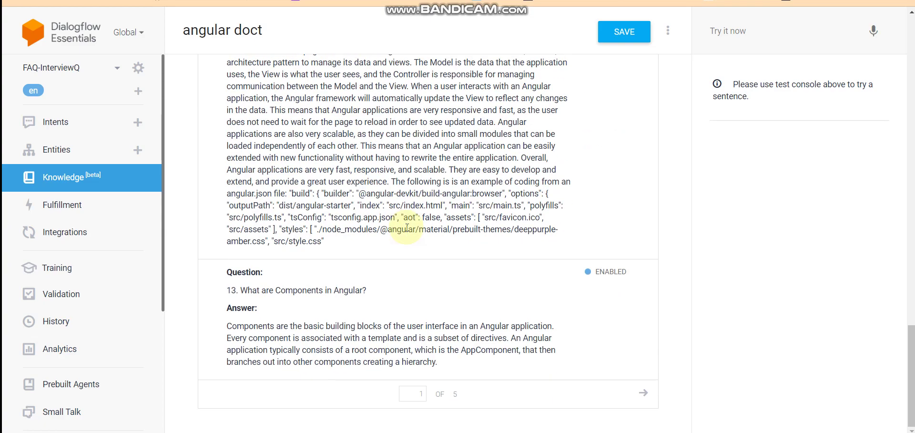
pyautogui.scroll(10, 613, 311)
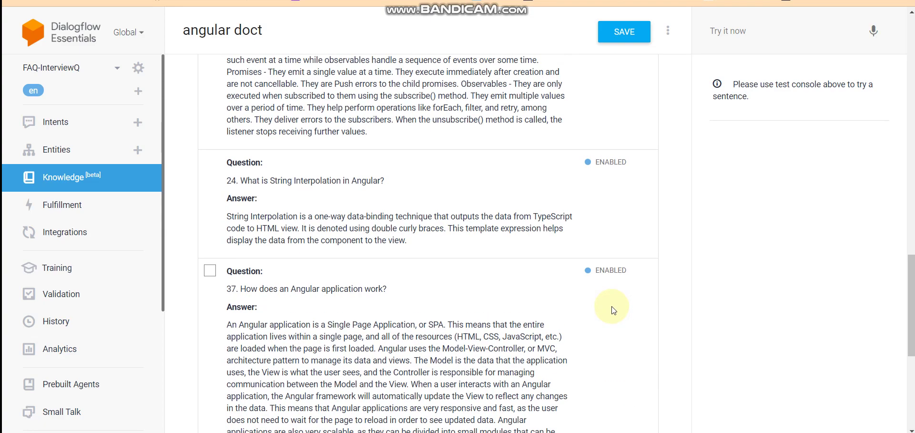
pyautogui.scroll(10, 613, 311)
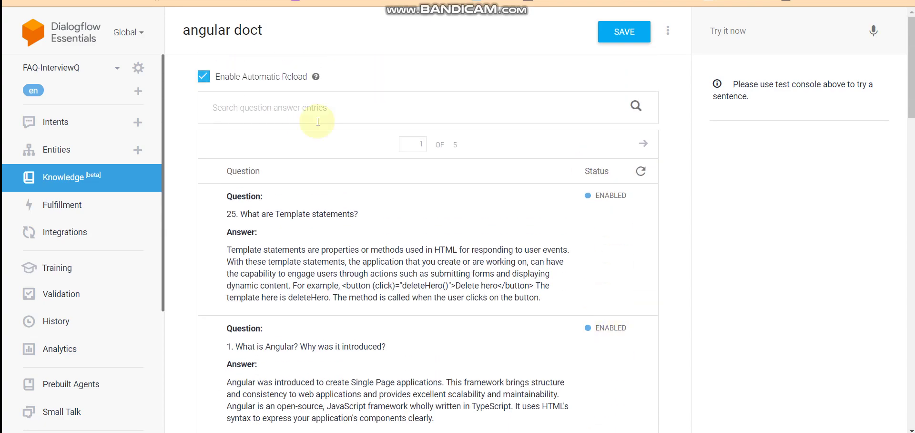
# Step: Save the angular doct document and return to the list of knowledge bases
pyautogui.click(625, 38)
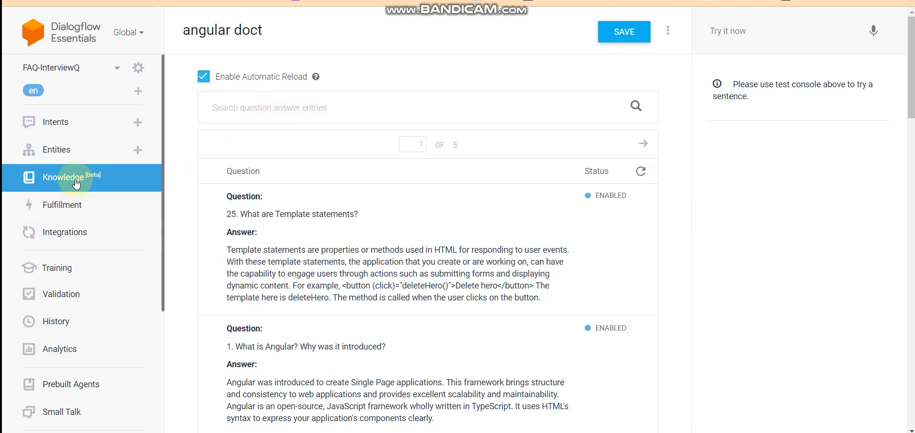
pyautogui.click(62, 181)
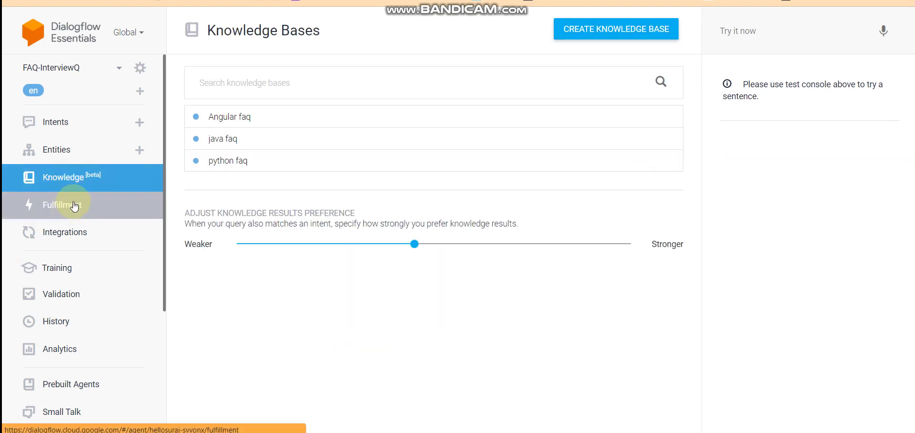
# Step: Select the python faq, java faq and Angular faq knowledge bases, enable them and dismiss the notification
pyautogui.click(196, 160)
pyautogui.click(195, 136)
pyautogui.click(195, 114)
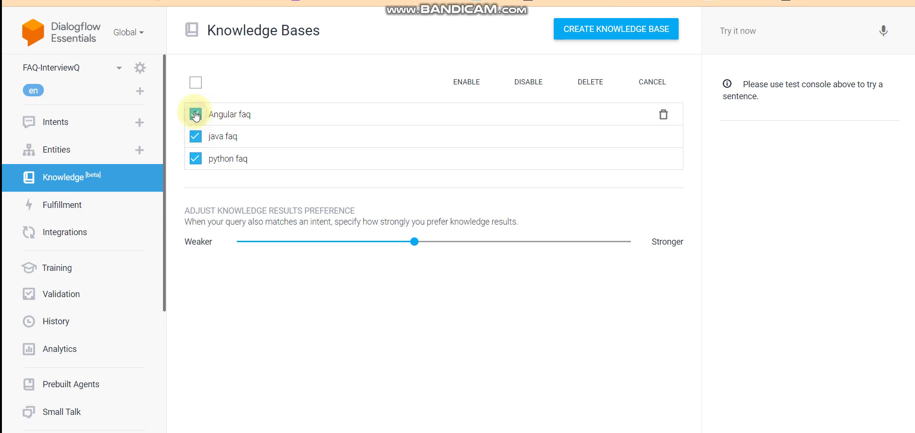
pyautogui.click(467, 85)
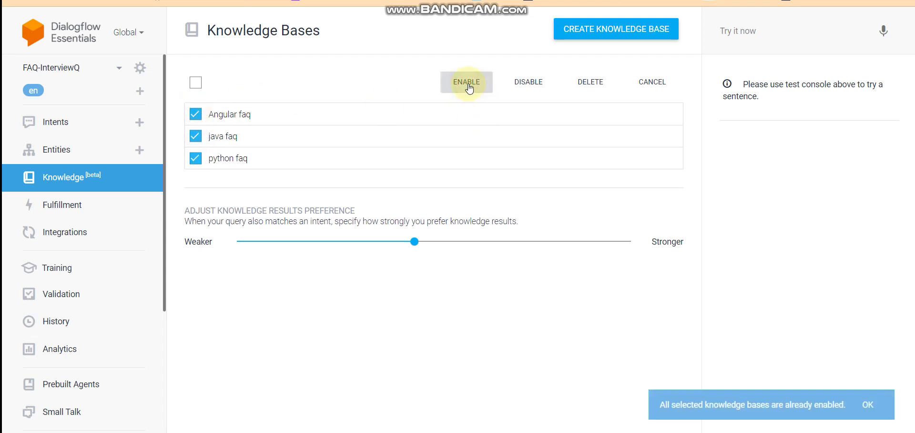
pyautogui.click(873, 404)
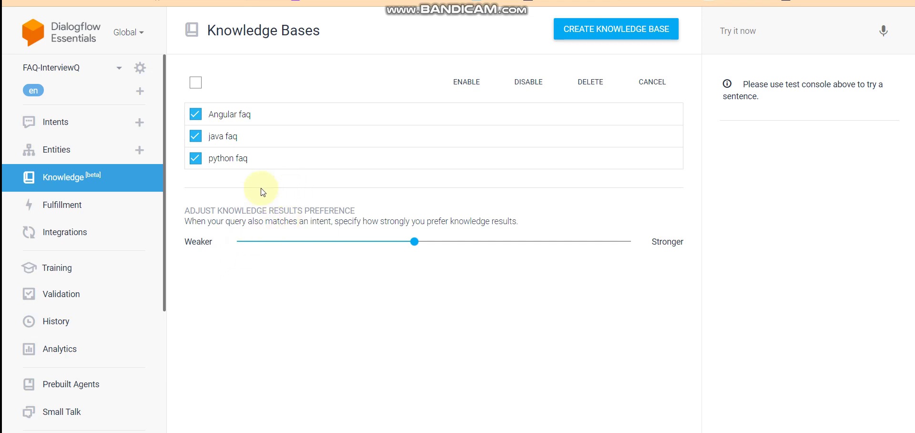
# Step: Open the agent's integrations and look through the Google Assistant, telephony, text-based and open-source platforms on offer
pyautogui.click(71, 236)
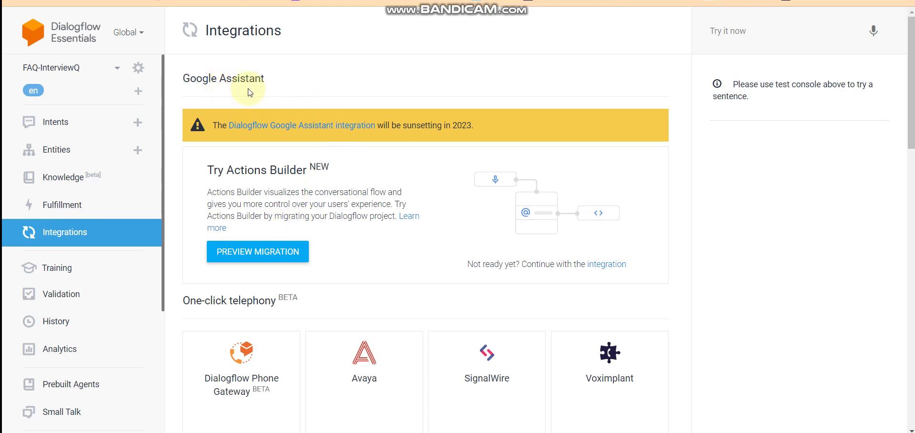
pyautogui.scroll(-1, 285, 106)
pyautogui.scroll(-1, 310, 119)
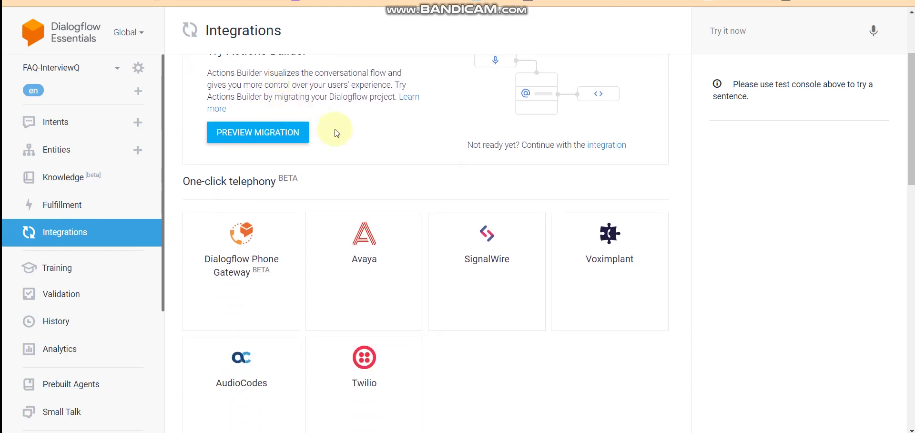
pyautogui.scroll(-2, 336, 143)
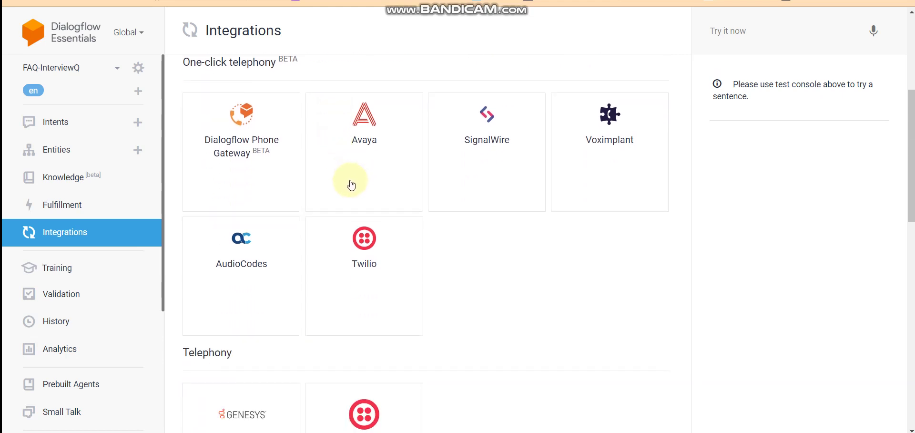
pyautogui.scroll(-2, 351, 185)
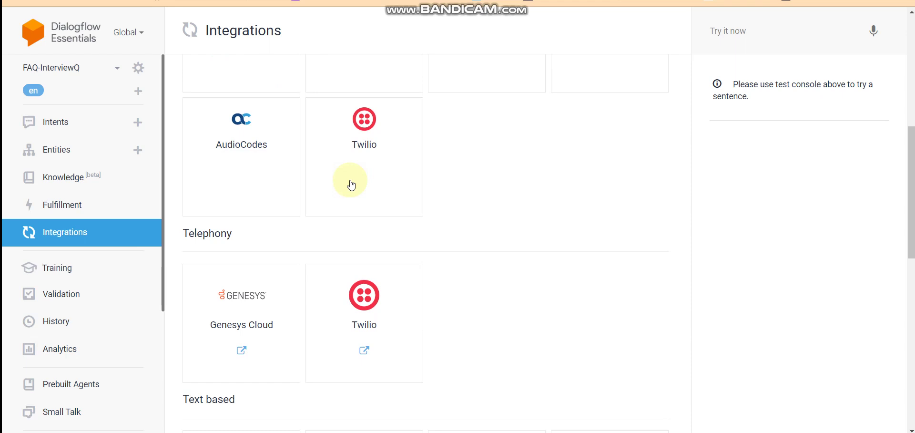
pyautogui.scroll(-4, 292, 229)
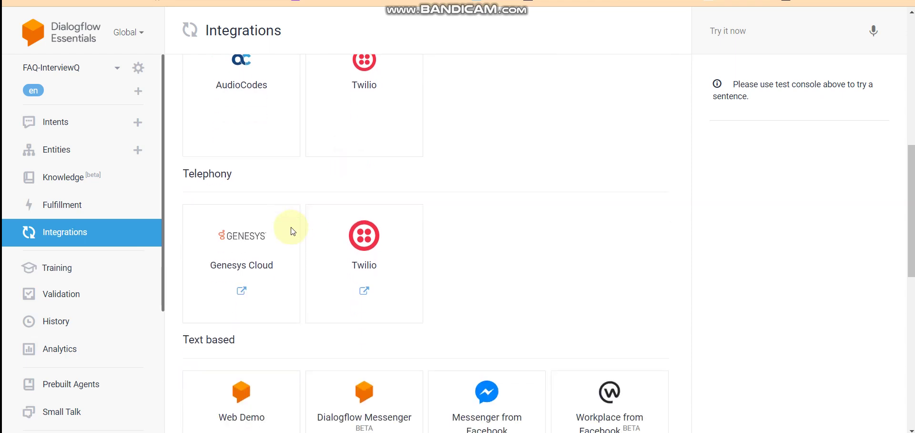
pyautogui.scroll(-2, 290, 239)
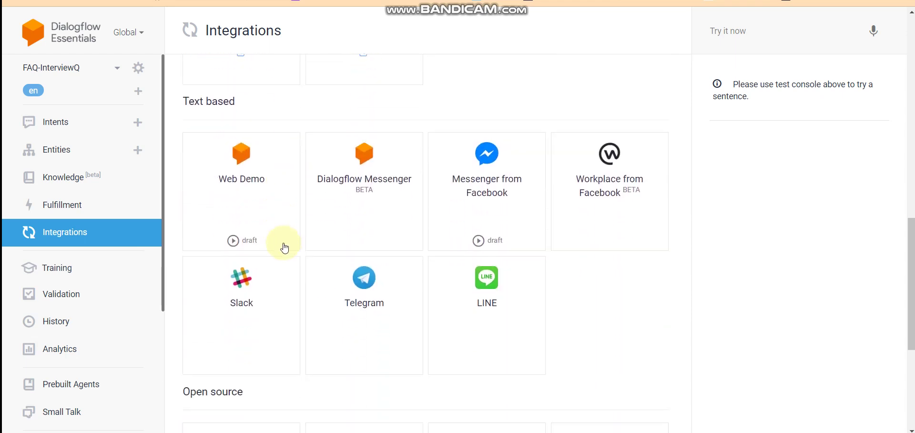
pyautogui.scroll(-3, 414, 204)
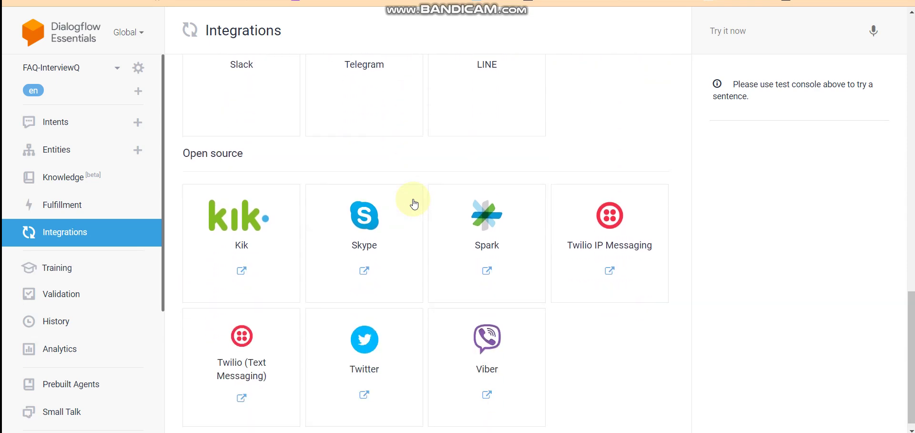
pyautogui.scroll(-1, 410, 206)
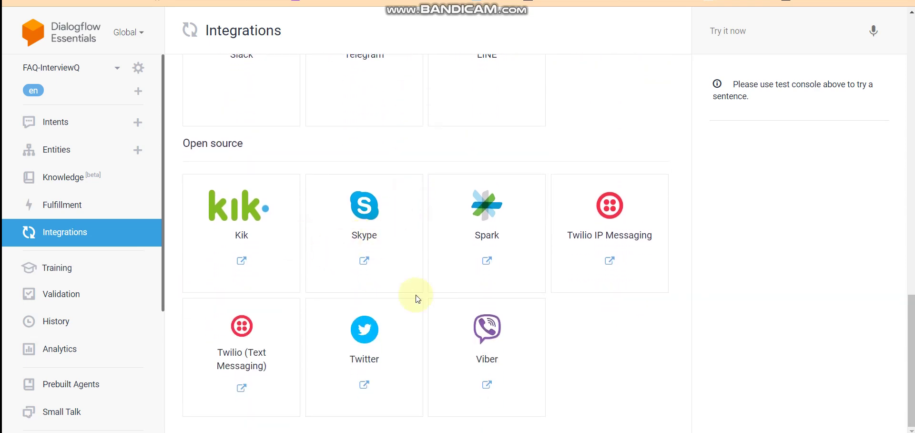
pyautogui.scroll(10, 605, 331)
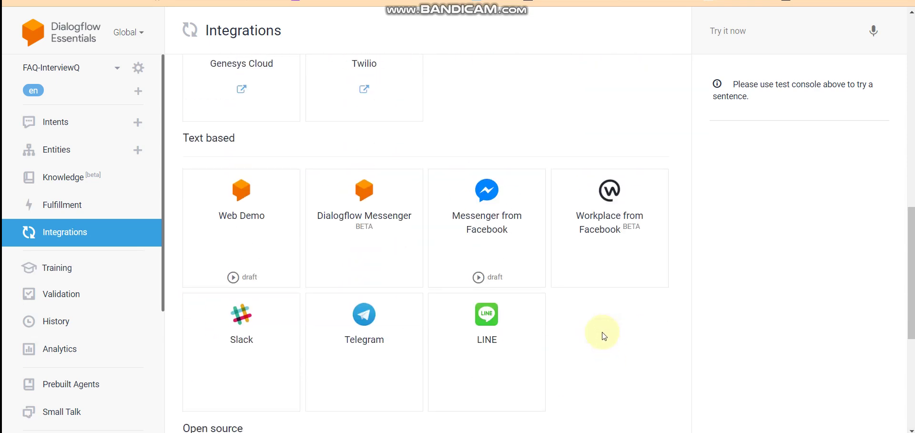
pyautogui.scroll(5, 602, 336)
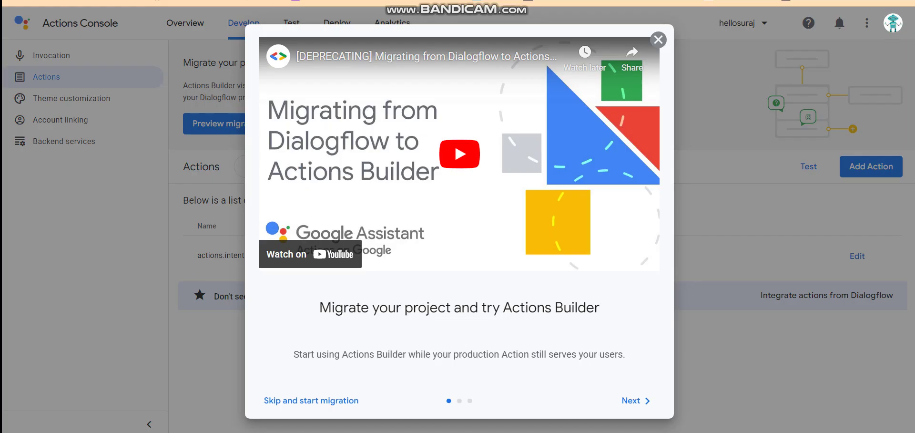
# Step: In the Actions Console, skip the migration introduction and cancel migrating to Actions Builder to reach the test simulator
pyautogui.click(326, 402)
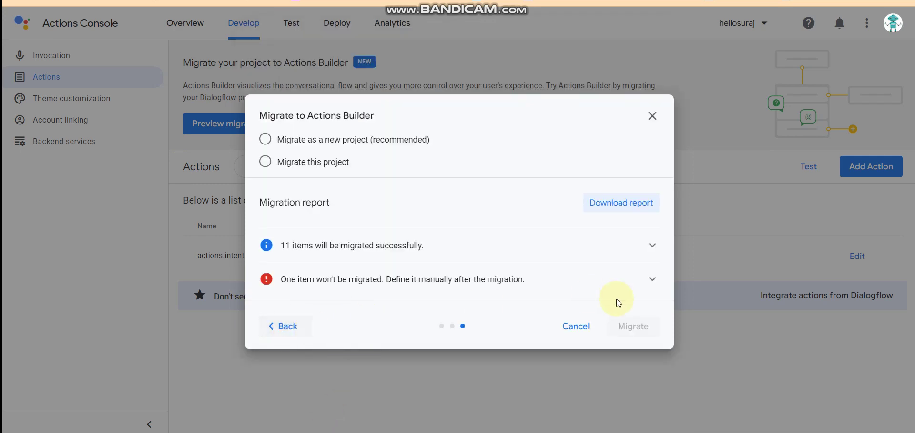
pyautogui.click(577, 325)
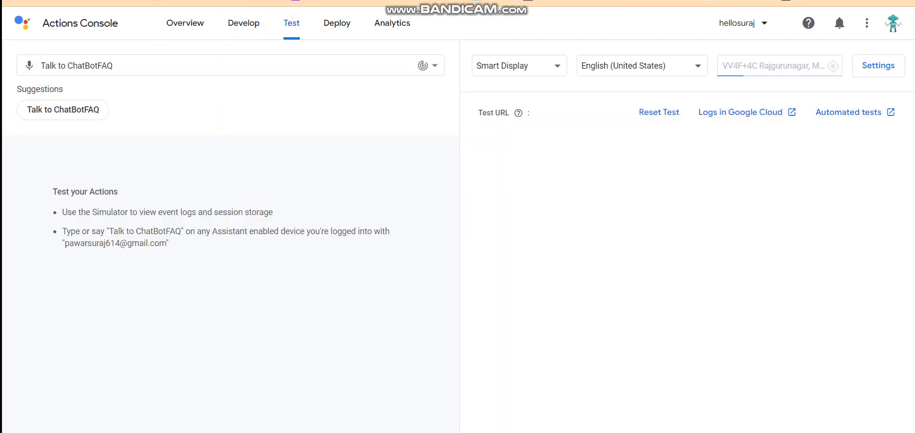
# Step: Switch to the text file of FAQ questions, copy "What is Polymorphism?" from the Python FAQ and return to the Actions Console simulator
pyautogui.hotkey('alt', 'Tab')
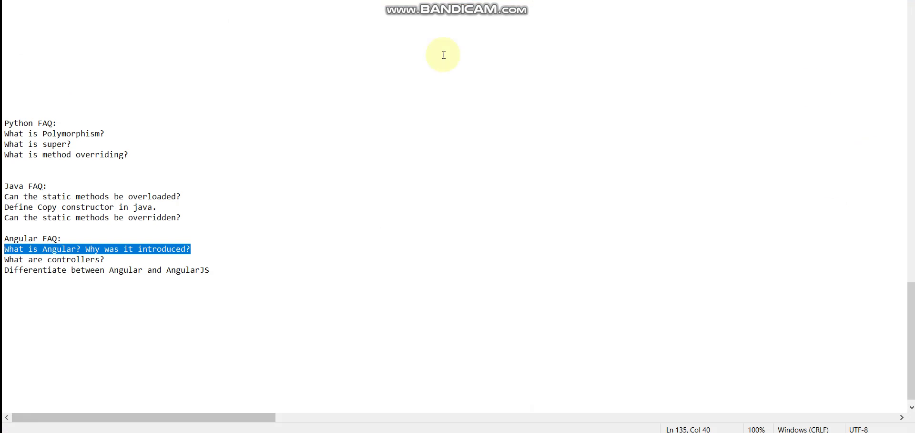
pyautogui.click(219, 194)
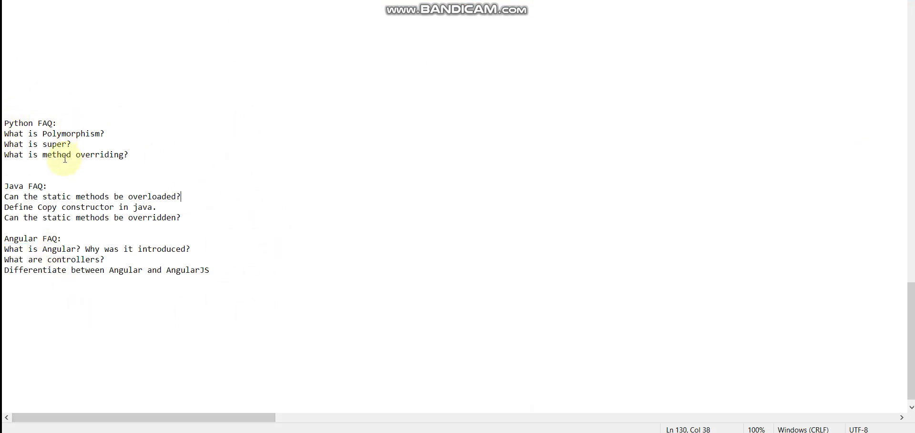
pyautogui.click(5, 133)
pyautogui.moveTo(8, 133); pyautogui.dragTo(121, 132)
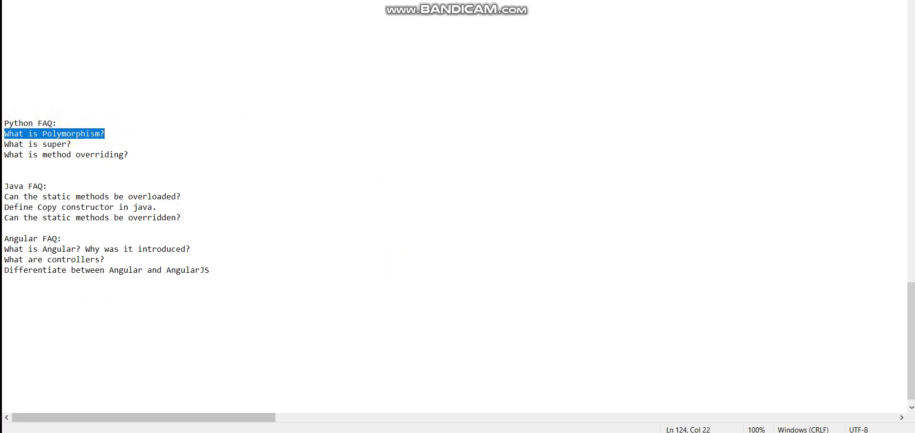
pyautogui.click(467, 429)
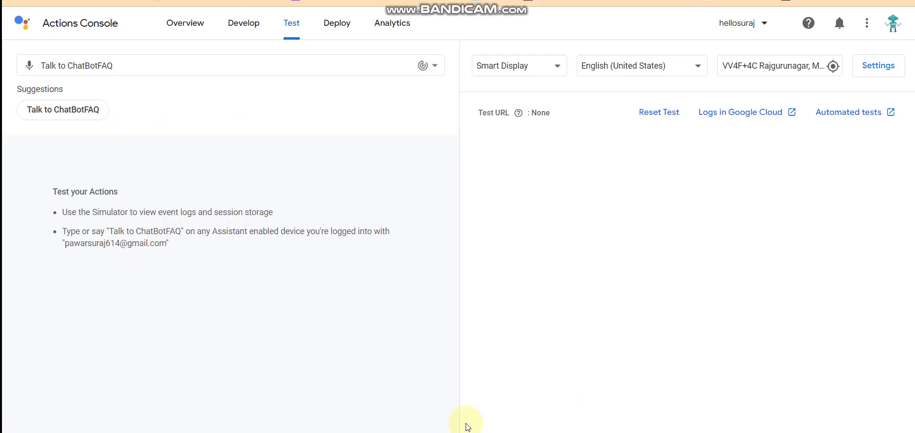
# Step: Start the test conversation with ChatBotFAQ and ask it "What is Polymorphism?"
pyautogui.click(88, 112)
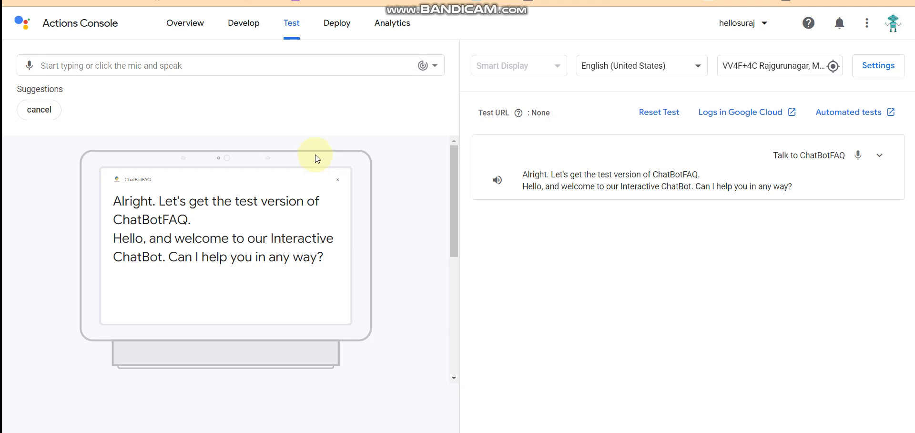
pyautogui.click(100, 66)
pyautogui.write('What is Polymorphism?')
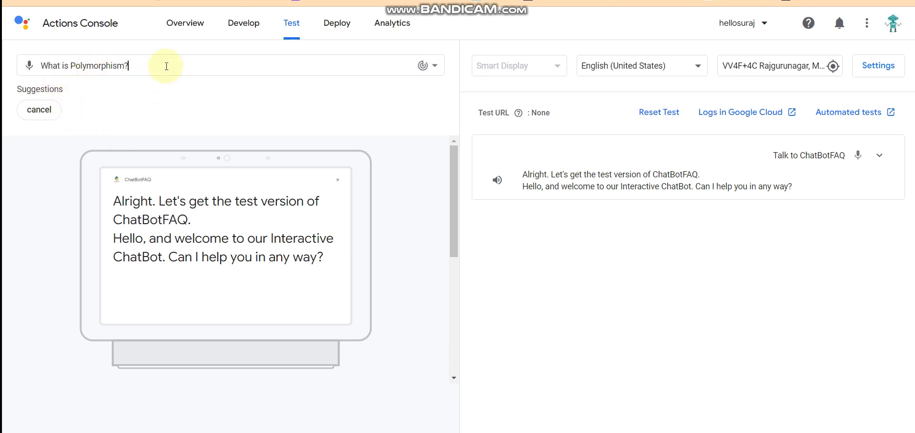
pyautogui.press('Return')
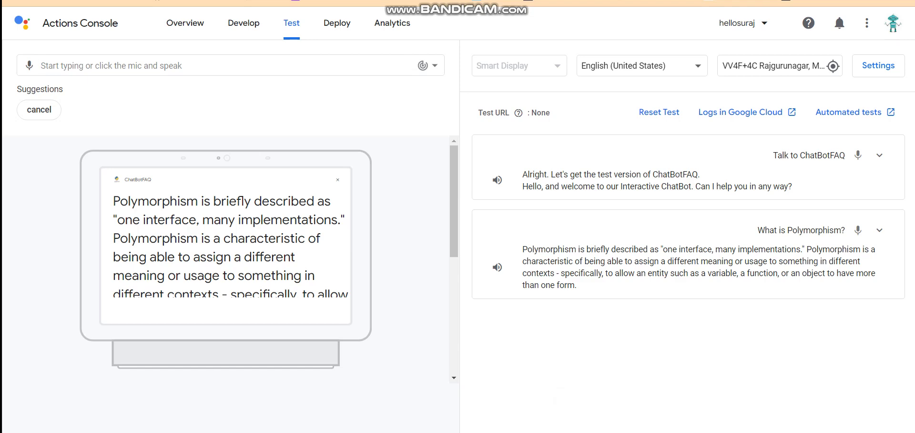
# Step: Copy "What is Angular? Why was it introduced?" from the Angular FAQ in the text file and ask ChatBotFAQ that question
pyautogui.click(526, 431)
pyautogui.moveTo(4, 249); pyautogui.dragTo(193, 252)
pyautogui.hotkey('ctrl', 'c')
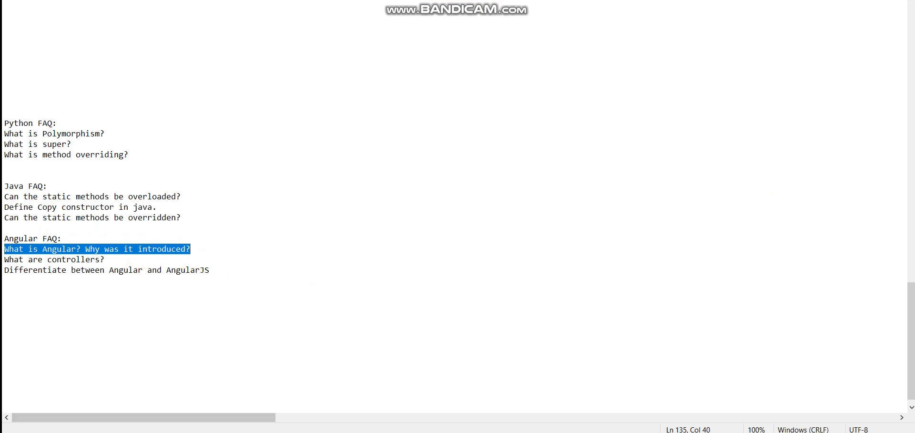
pyautogui.click(539, 431)
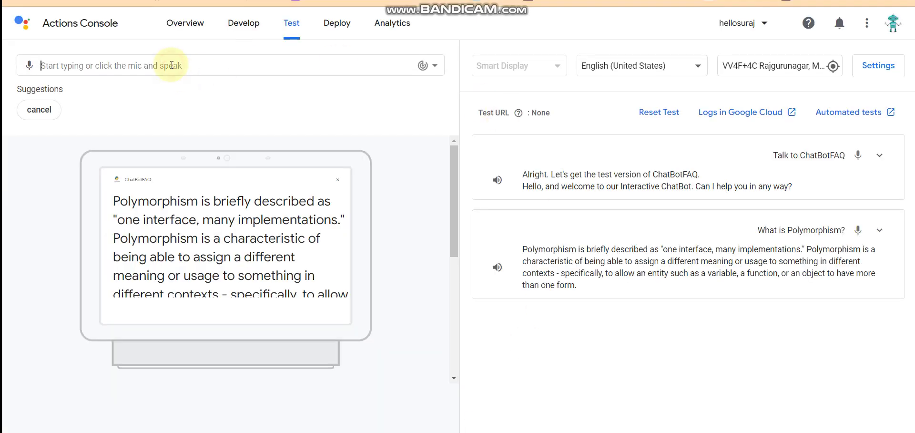
pyautogui.hotkey('ctrl', 'v')
pyautogui.press('Return')
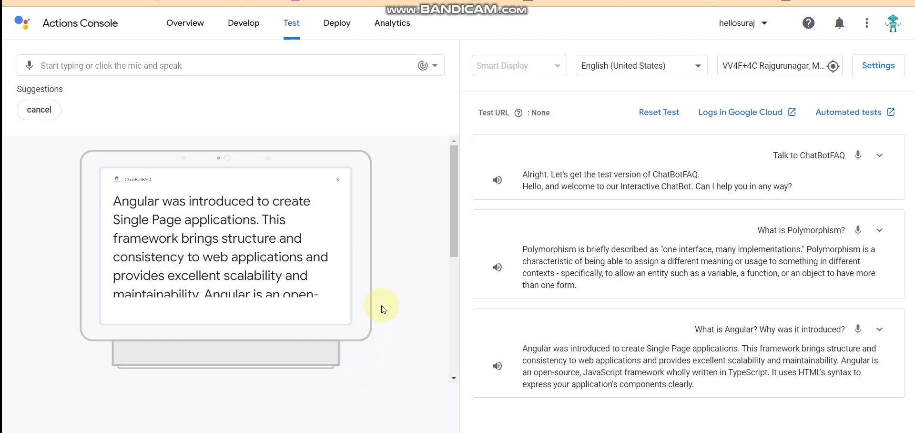
# Step: Ask ChatBotFAQ "what is super" by voice and return to the Dialogflow integrations page
pyautogui.click(28, 66)
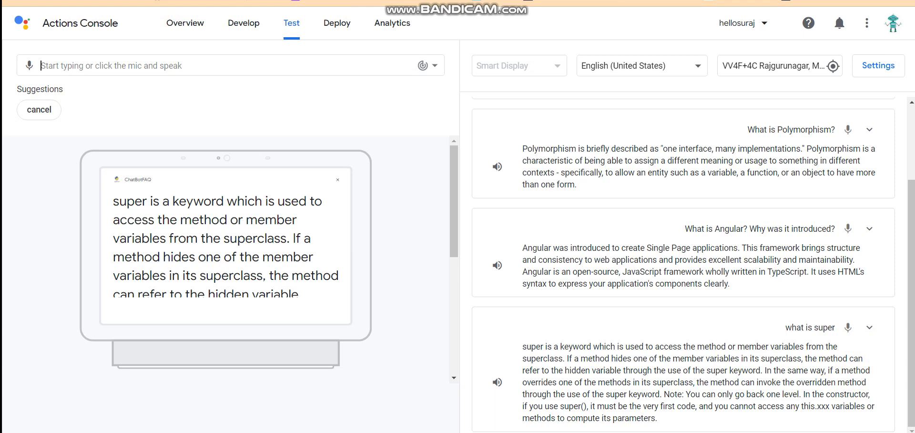
pyautogui.click(186, 1)
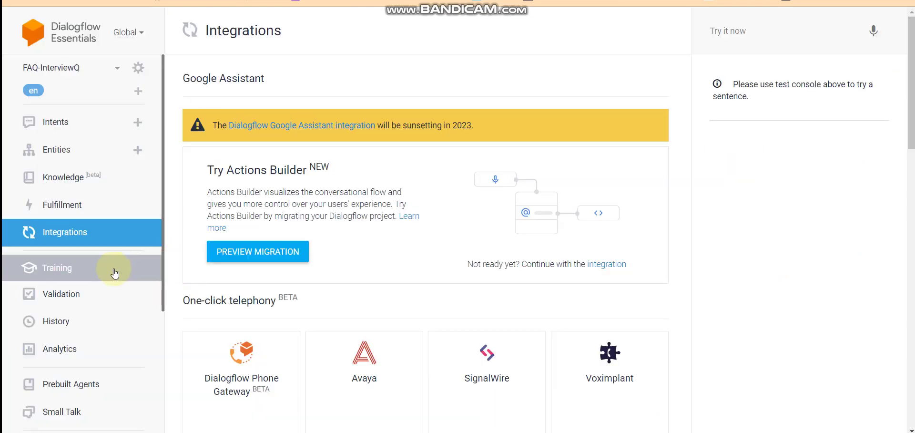